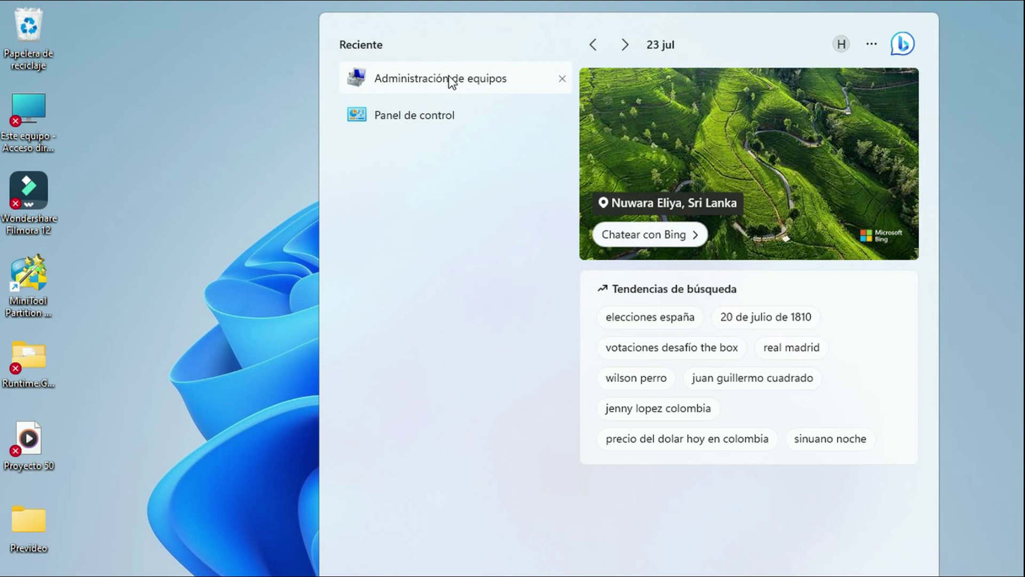
- Open Computer Management and examine the connected drives in Disk Management
click(449, 75)
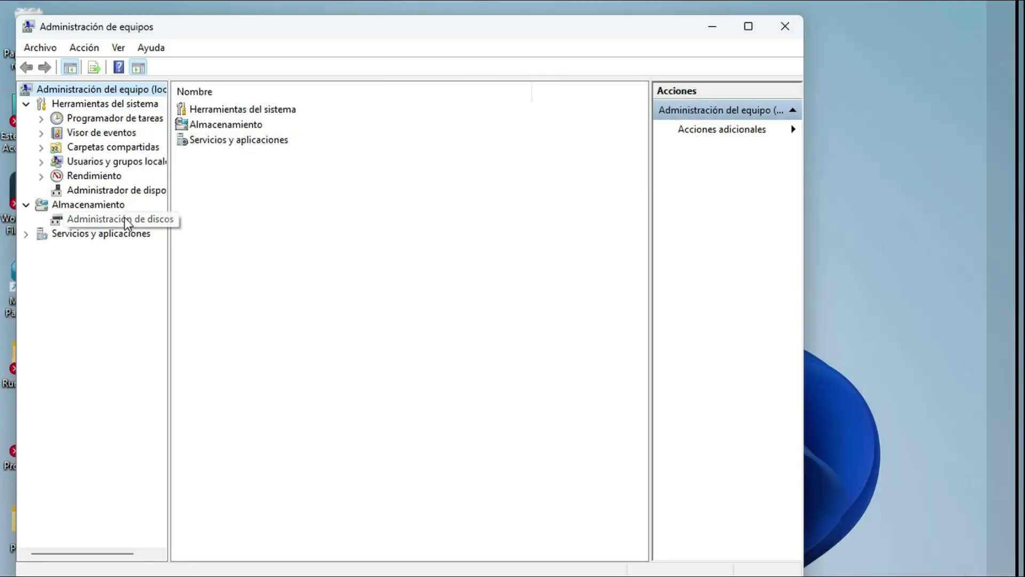
click(128, 217)
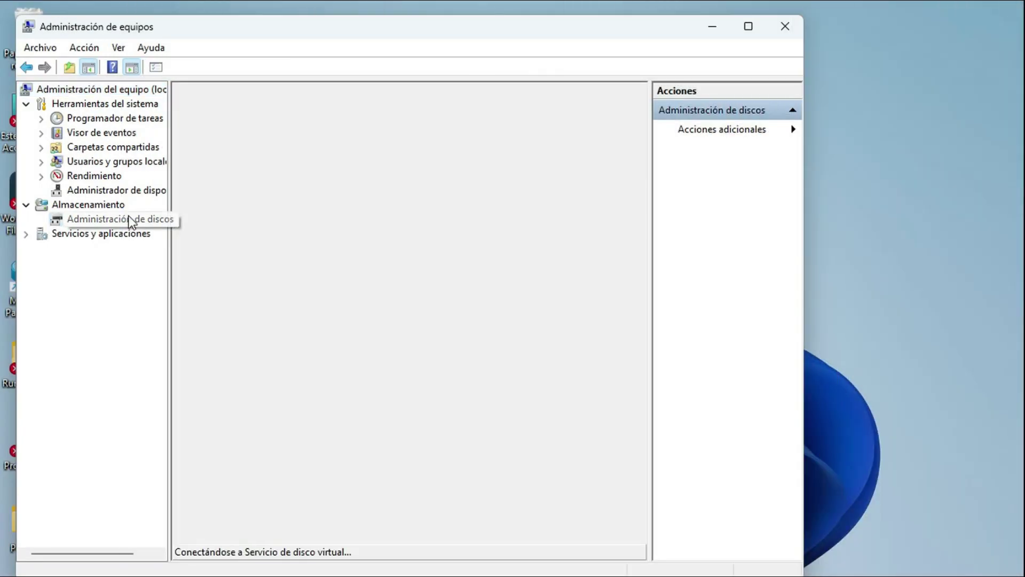
drag(565, 30, 565, 17)
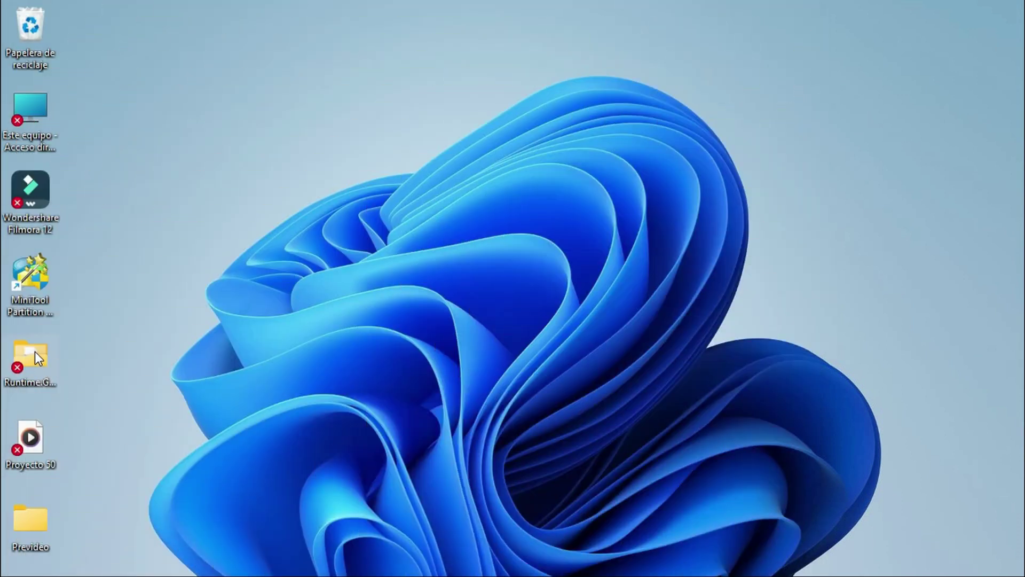
- Launch GetDataBackProPortable from the Runtime.GetDataBack desktop folder and load the NTFS file system of the 14.5 GB DataTraveler 2.0 drive
double_click(35, 352)
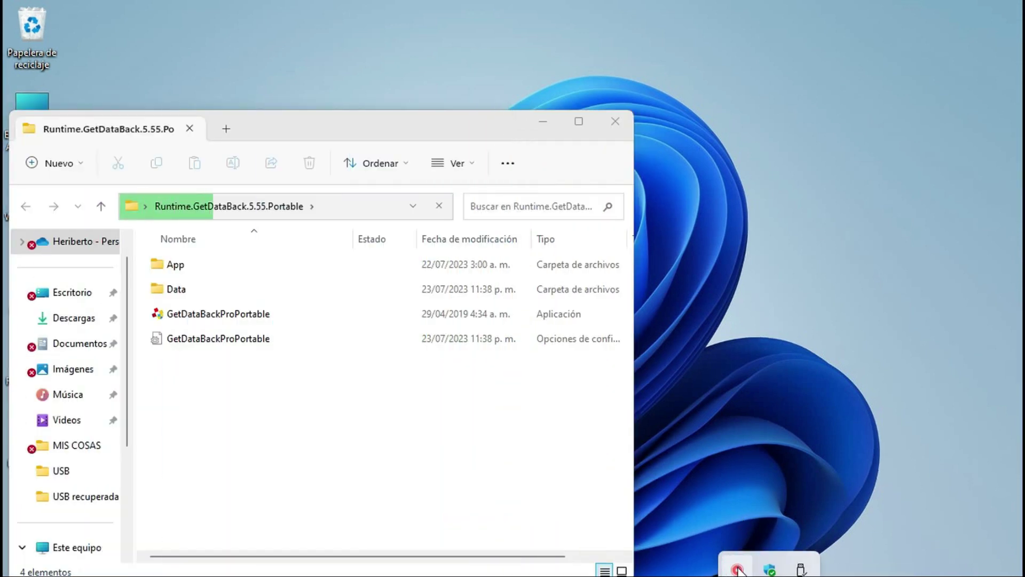
double_click(260, 316)
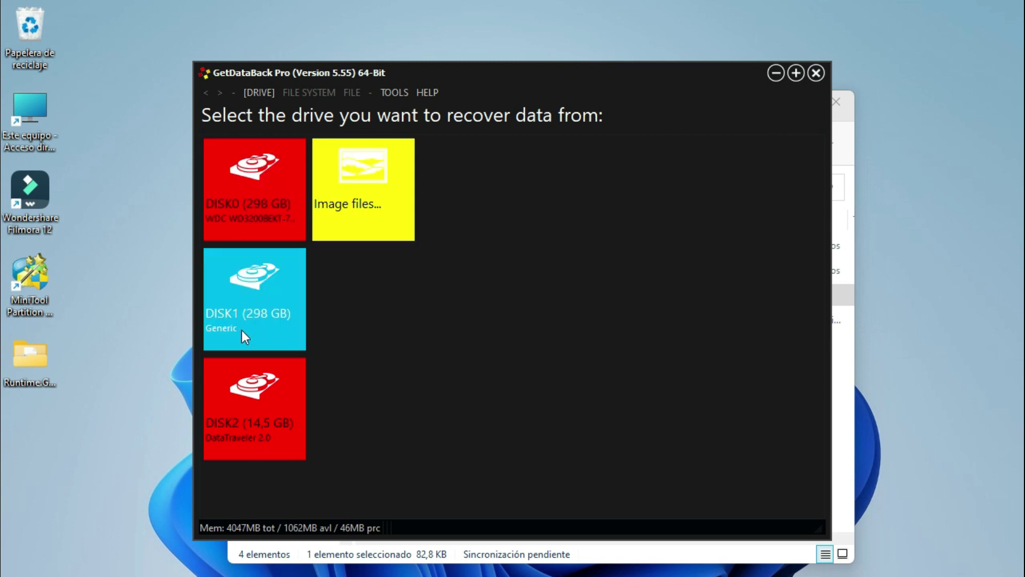
click(259, 412)
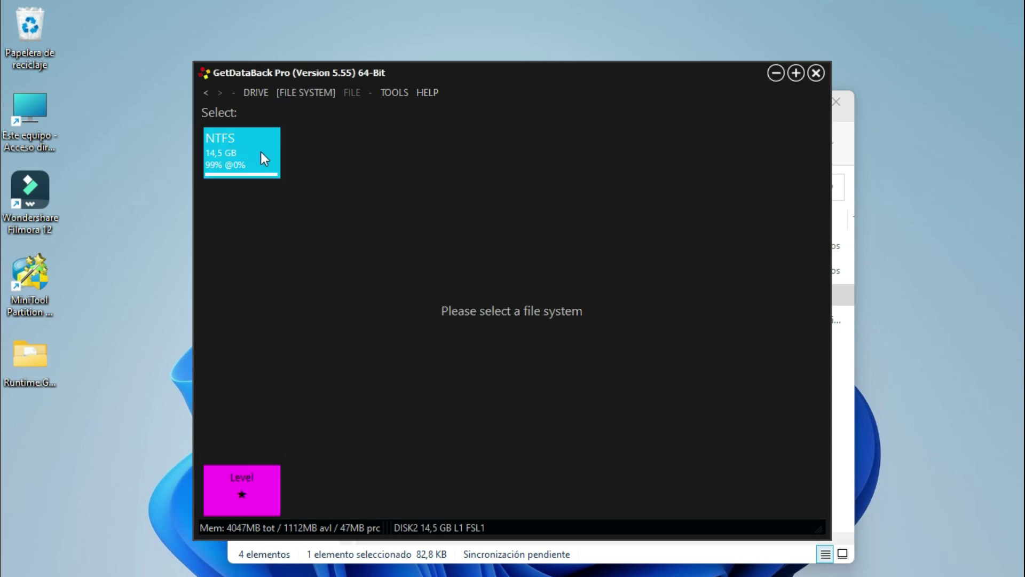
click(238, 168)
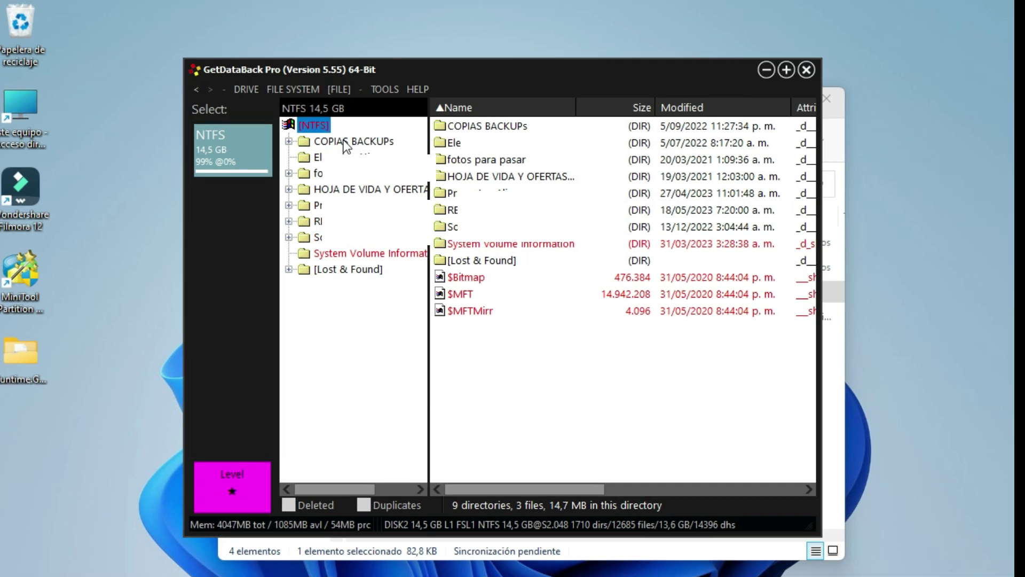
right_click(346, 144)
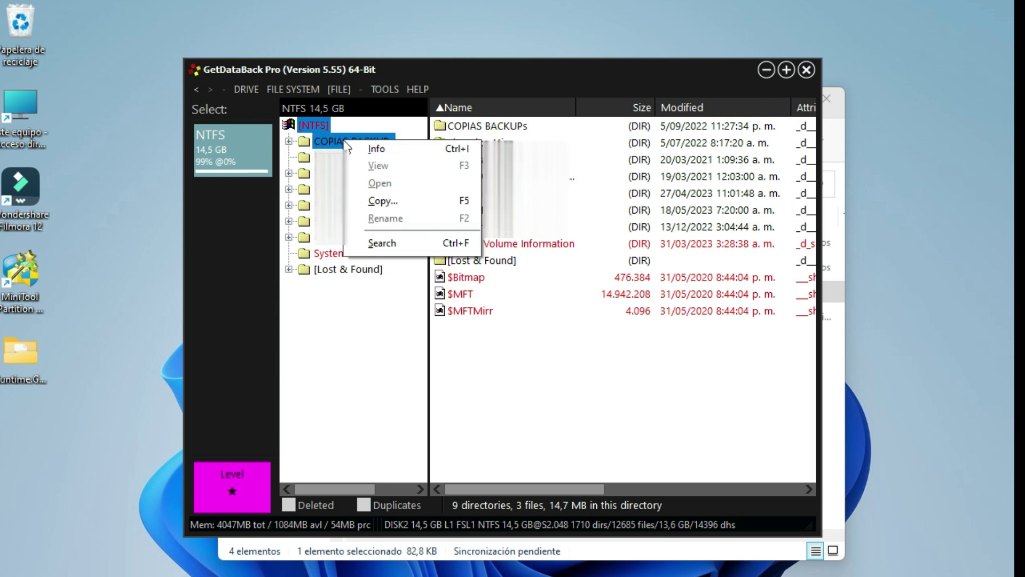
click(389, 202)
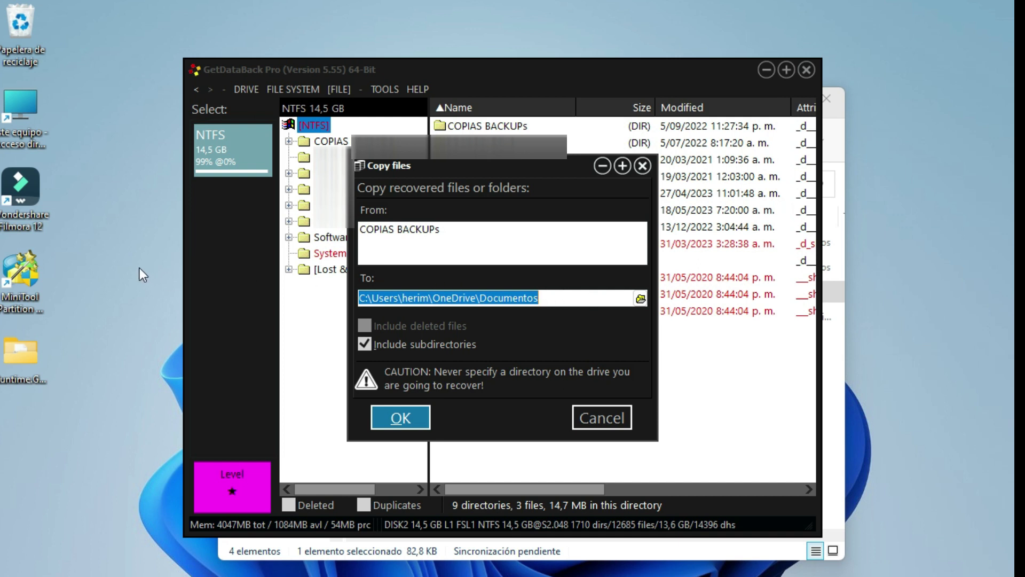
click(642, 170)
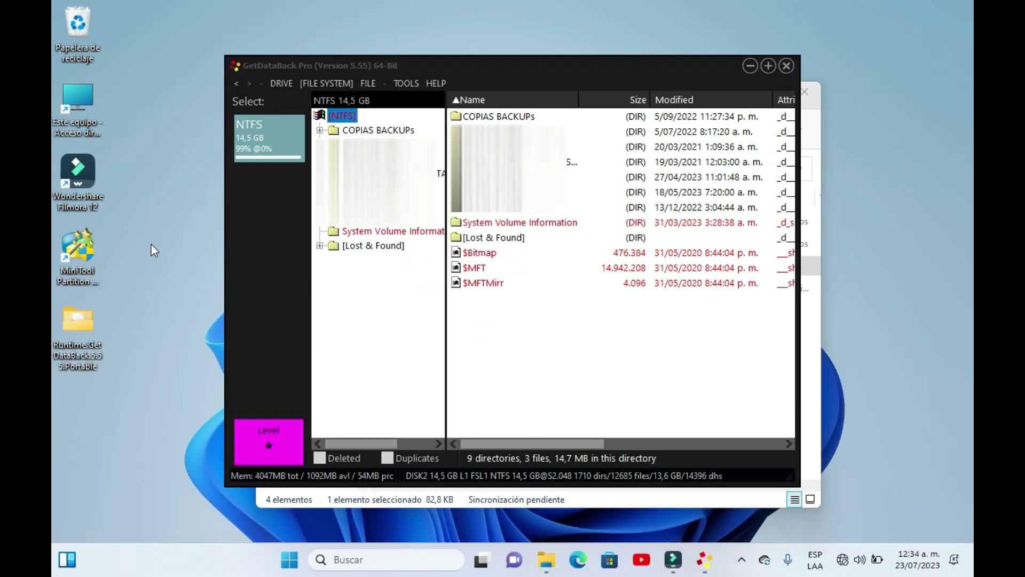
- Create a new folder named "Recuperar usb" on the desktop
right_click(107, 274)
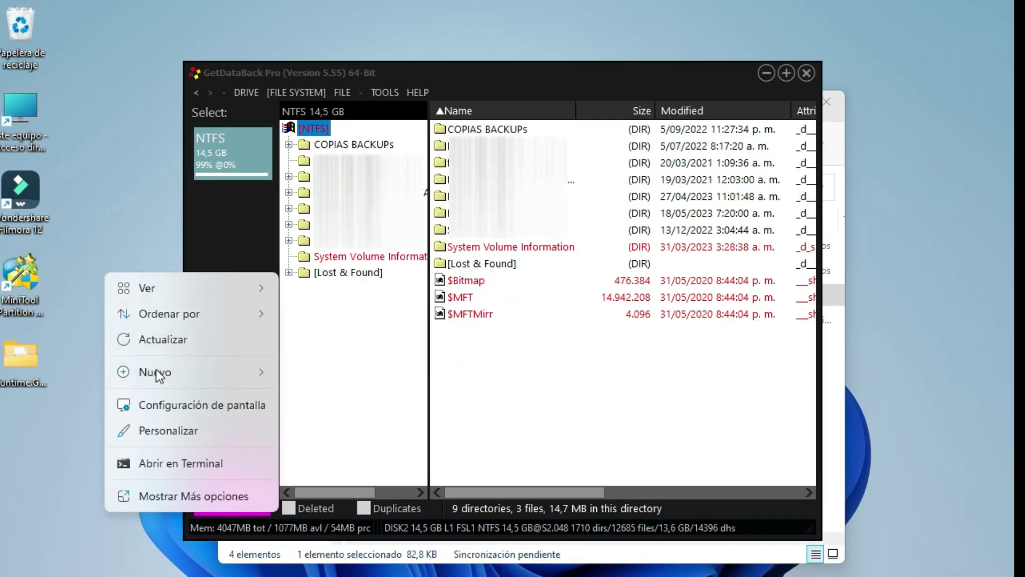
mouse_move(167, 370)
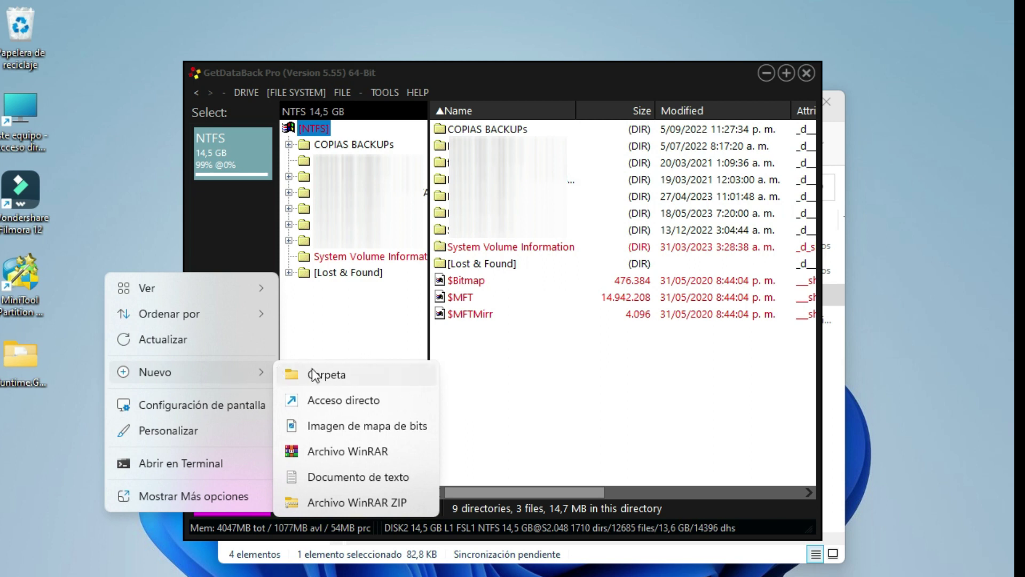
click(326, 375)
text(Recu)
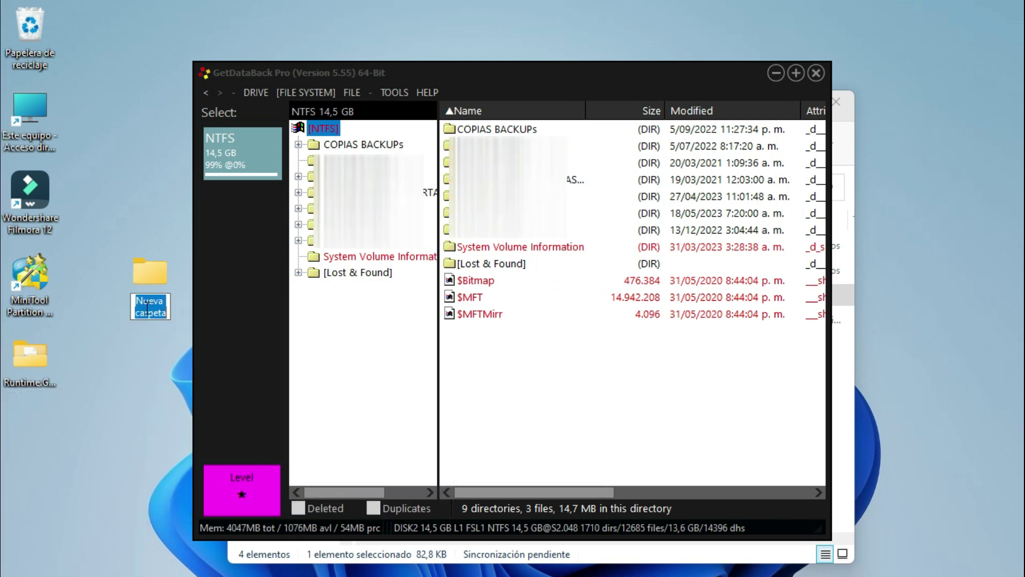
text(perar usb)
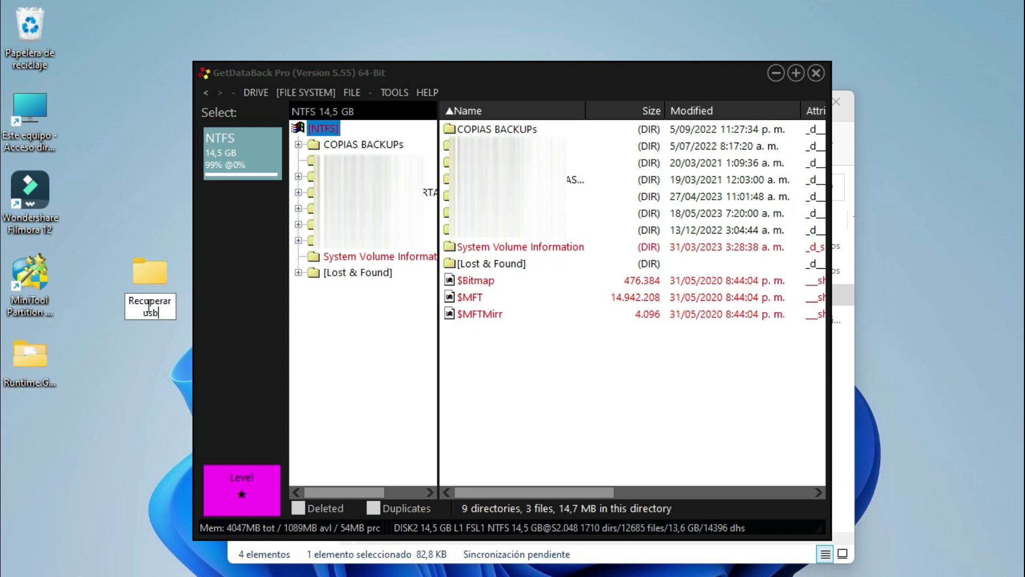
key(Return)
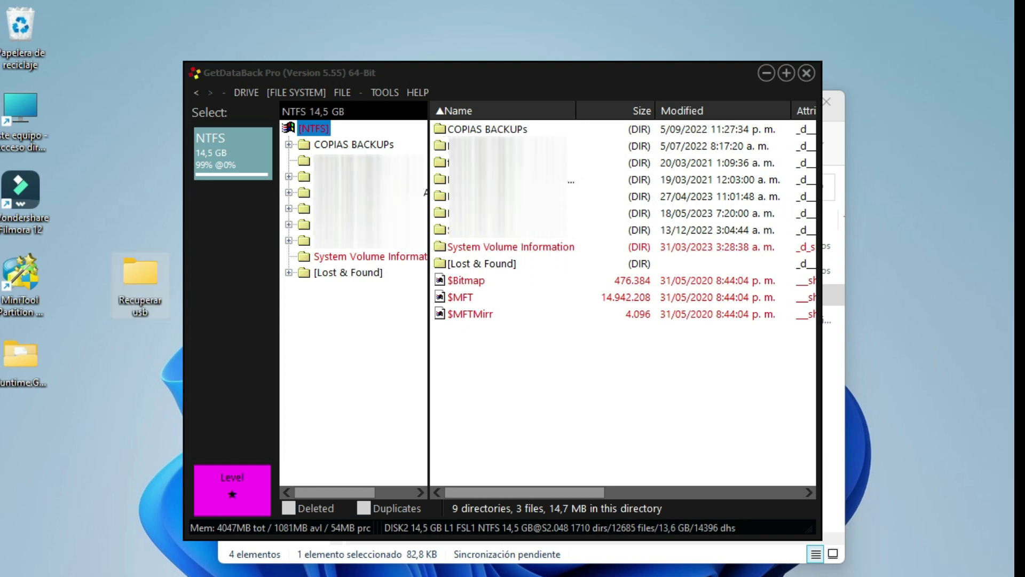
- Copy the recovered COPIAS BACKUPs folder, including subdirectories, into the Recuperar usb folder on the desktop
click(368, 148)
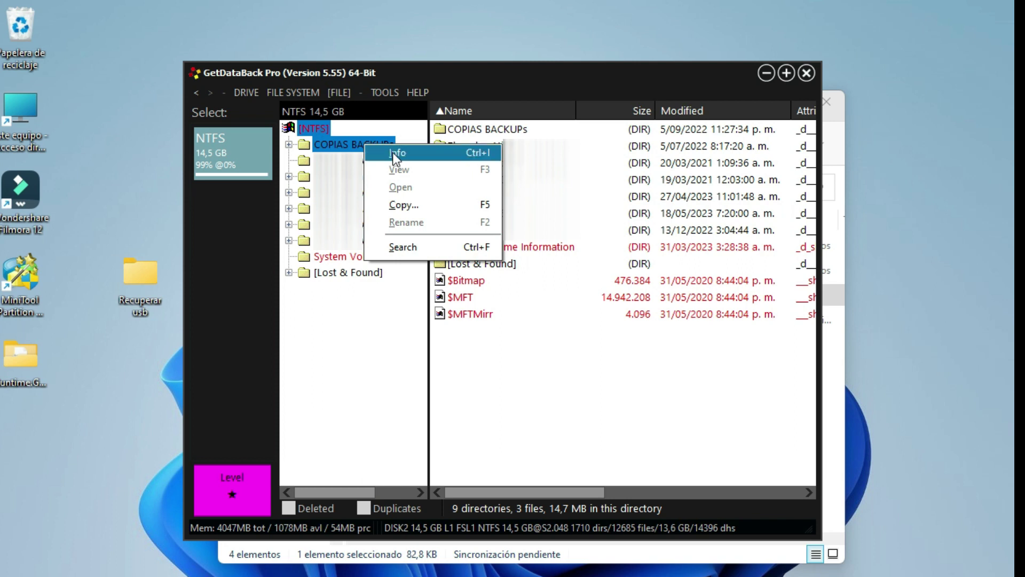
click(404, 205)
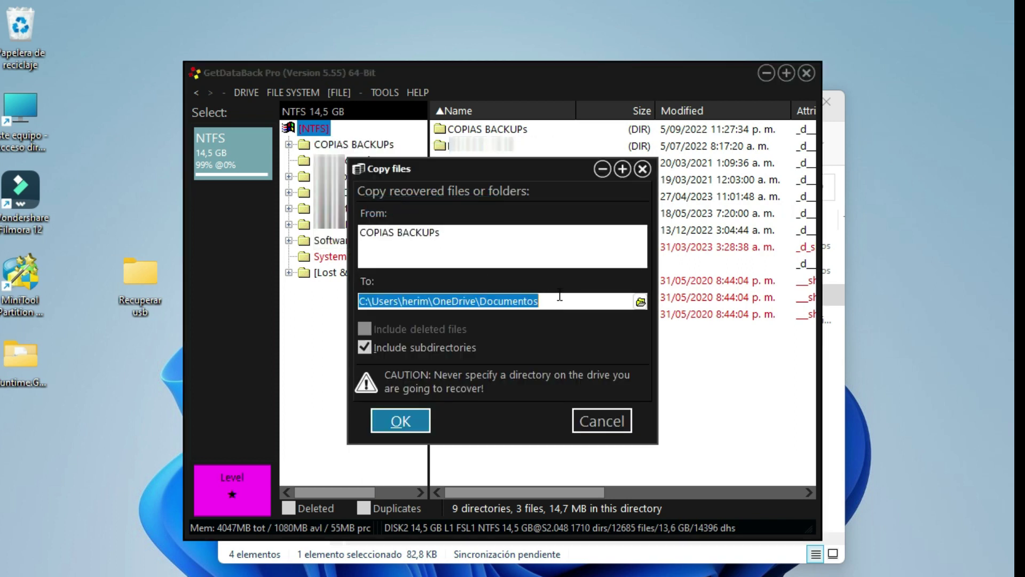
click(641, 302)
click(499, 507)
double_click(499, 507)
click(520, 493)
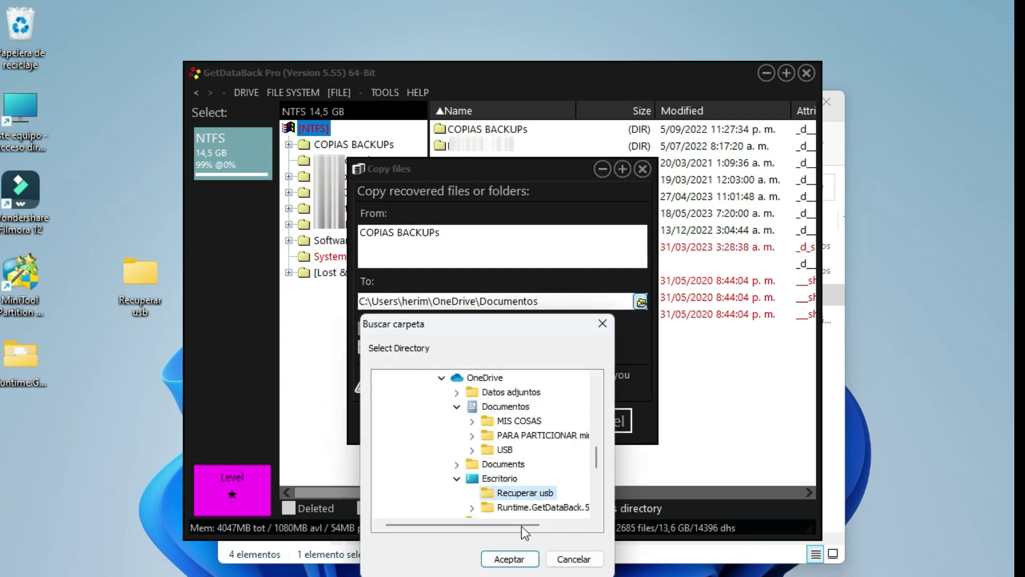
click(511, 558)
click(401, 421)
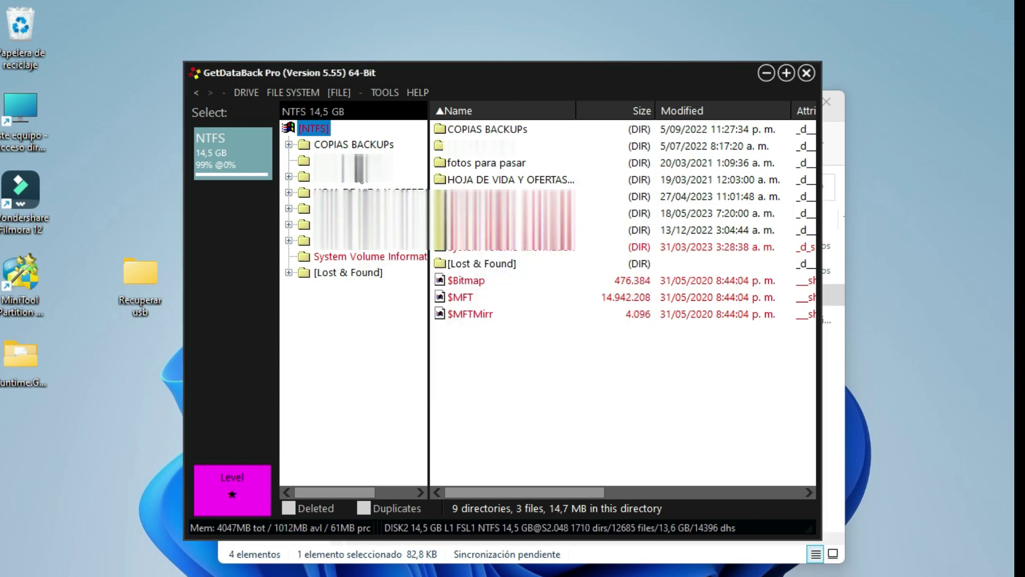
- Copy the recovered "fotos para pasar" folder into Recuperar usb and close GetDataBack Pro and its program folder
right_click(355, 173)
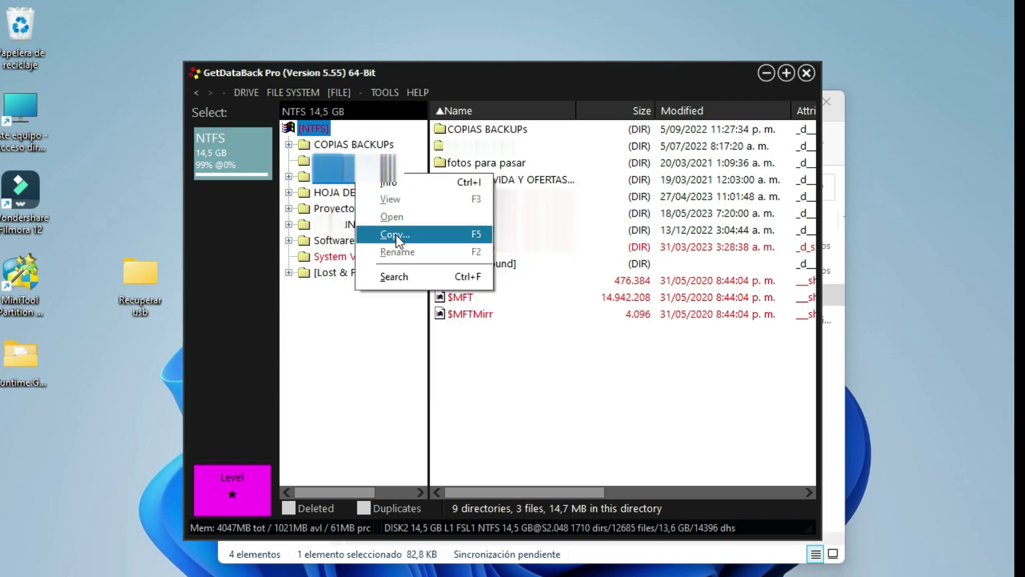
click(395, 235)
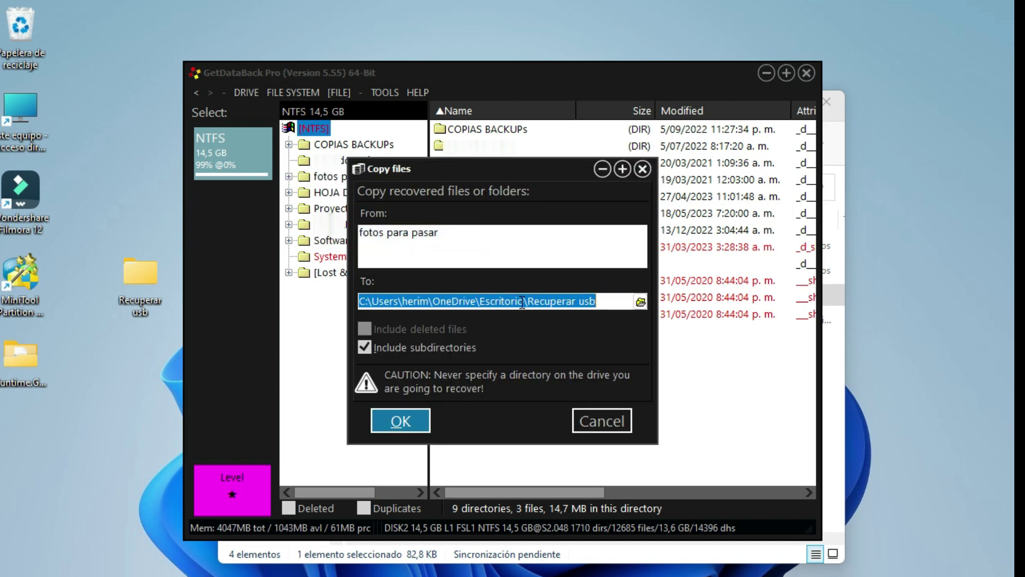
click(414, 419)
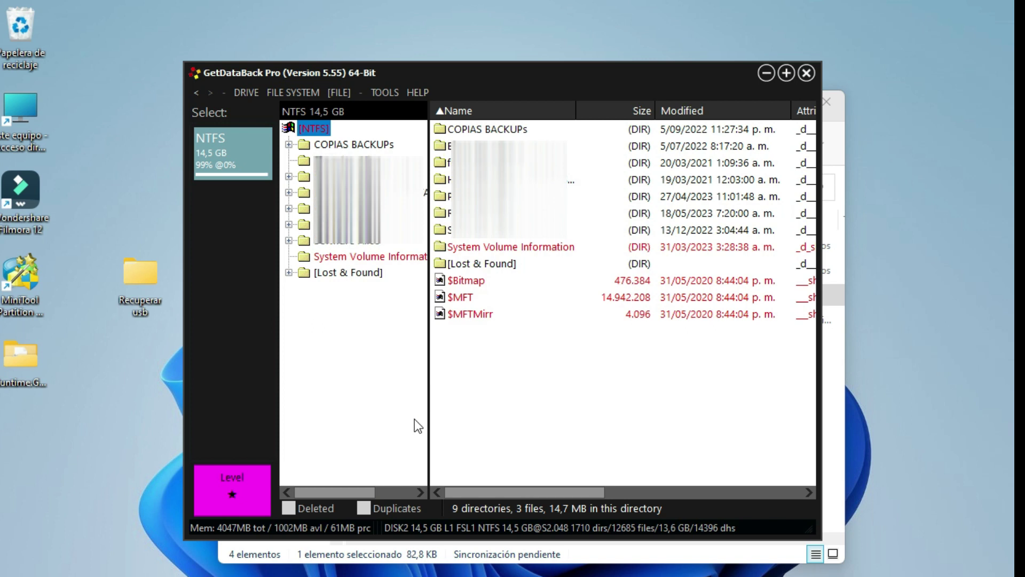
click(806, 72)
click(828, 100)
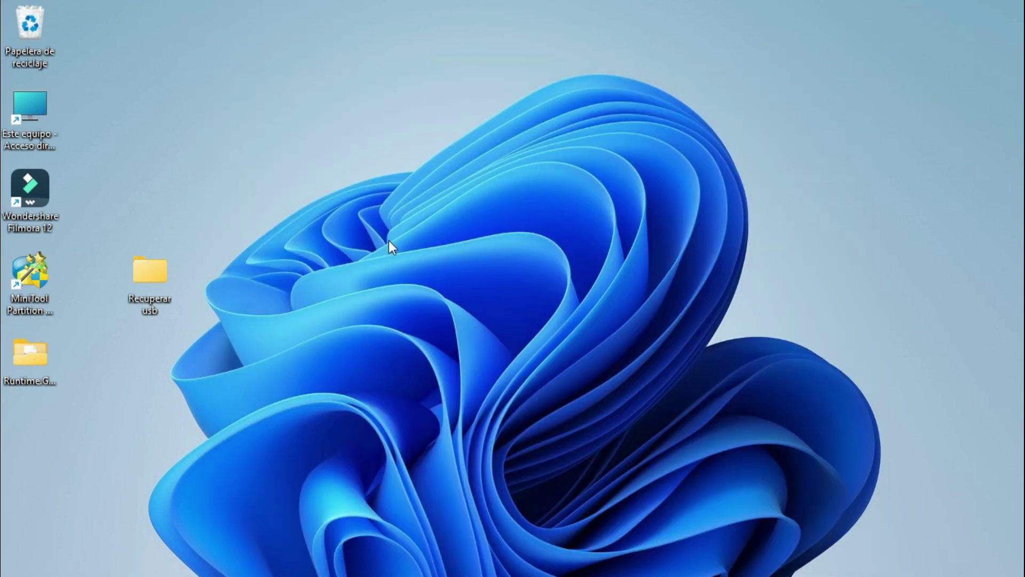
- Examine the recovered contents of "fotos para pasar" and COPIAS BACKUPs inside the Recuperar usb folder
double_click(162, 266)
double_click(439, 268)
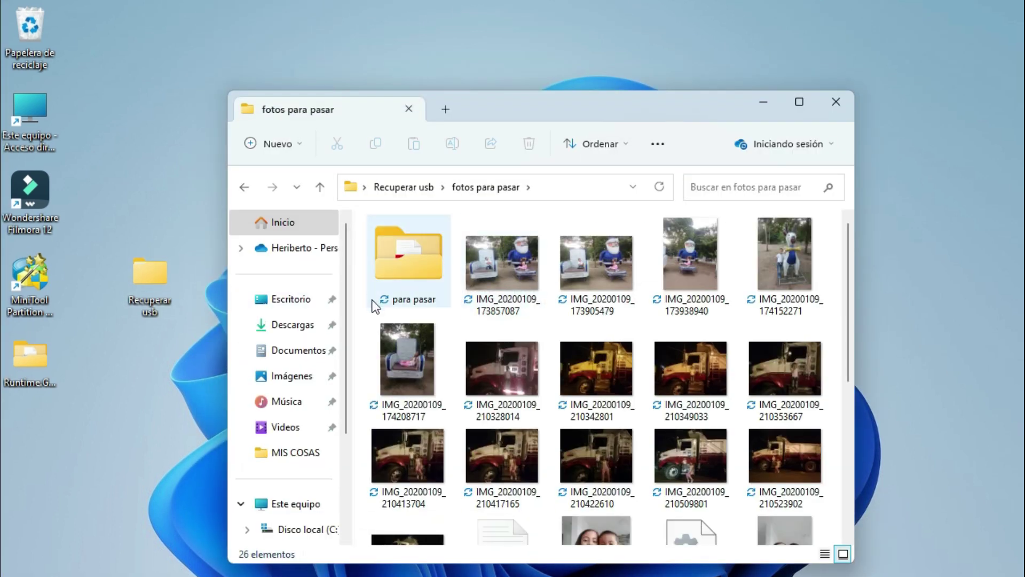
click(321, 187)
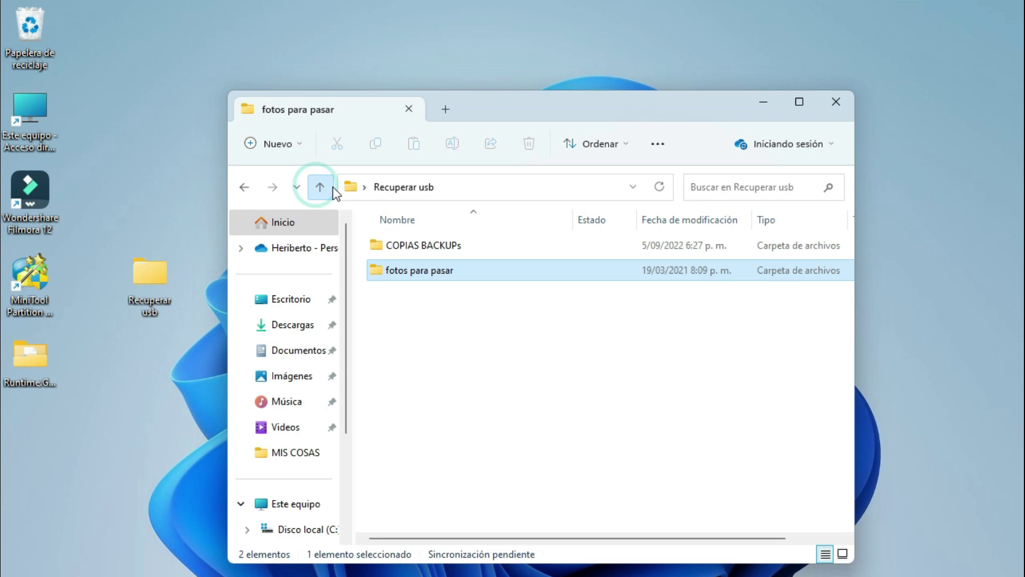
double_click(425, 247)
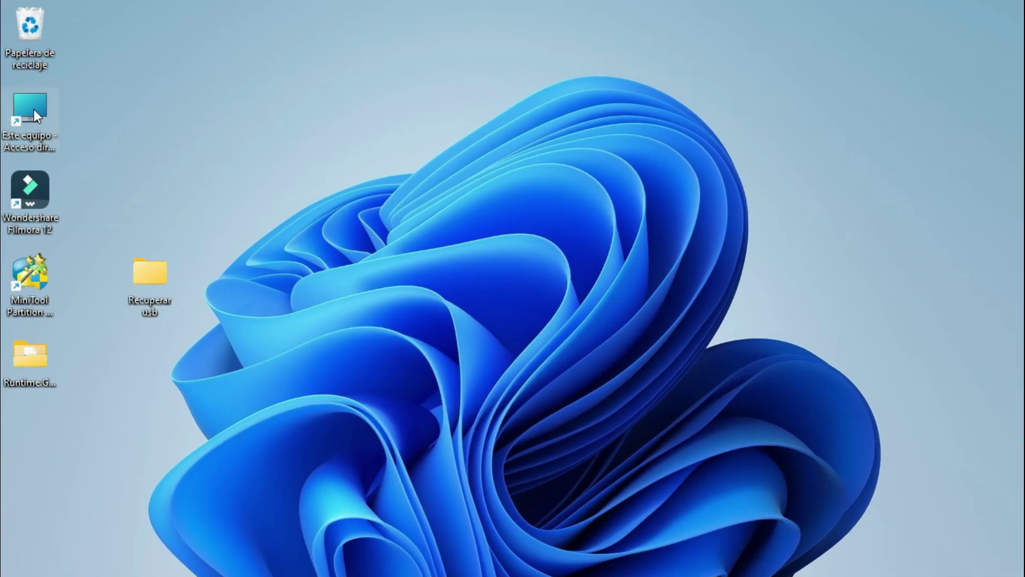
- Quick-format the USB drive (K:) from Este equipo as NTFS with a 4096-byte allocation unit size
double_click(34, 109)
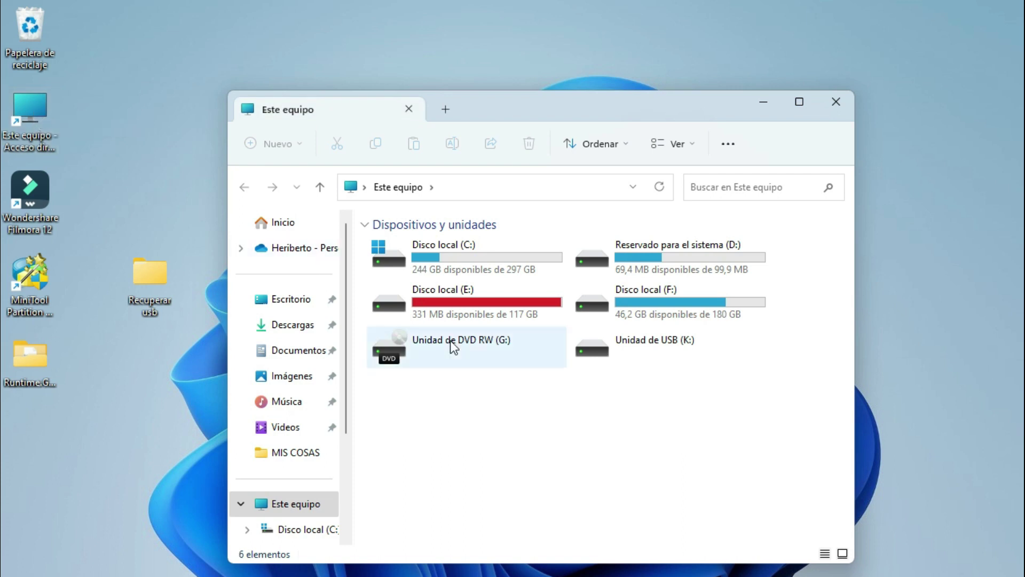
right_click(653, 342)
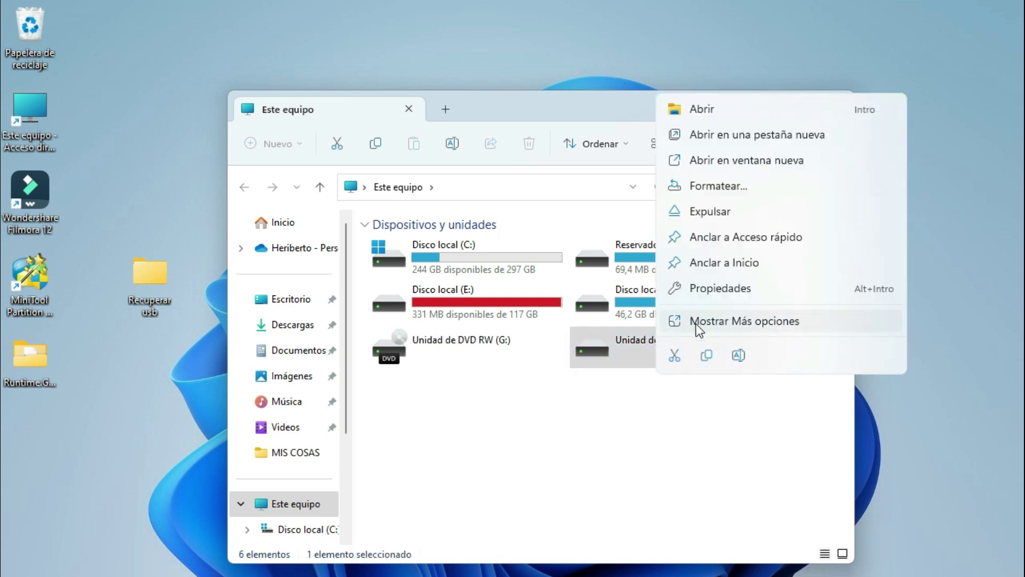
click(739, 188)
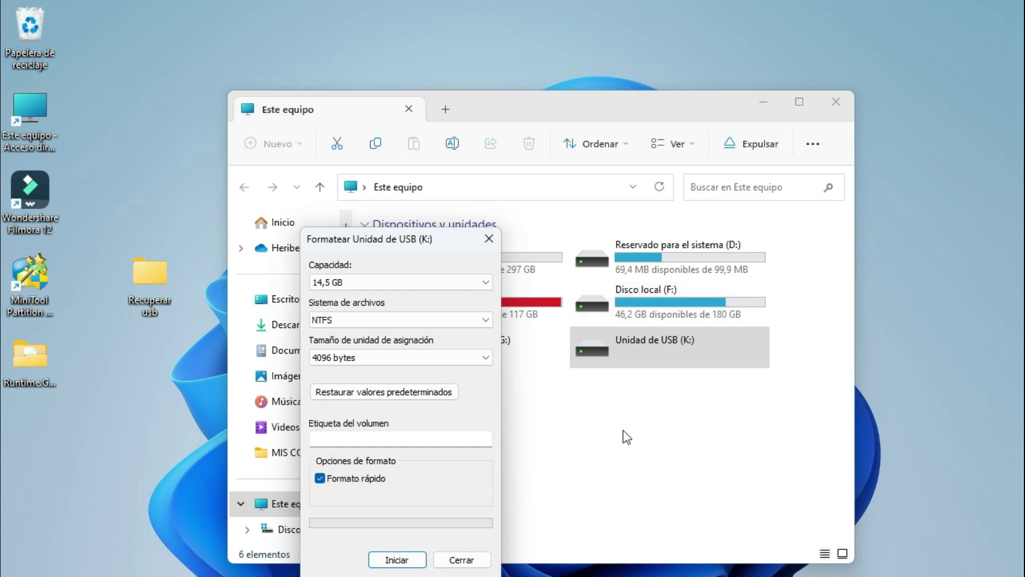
click(399, 559)
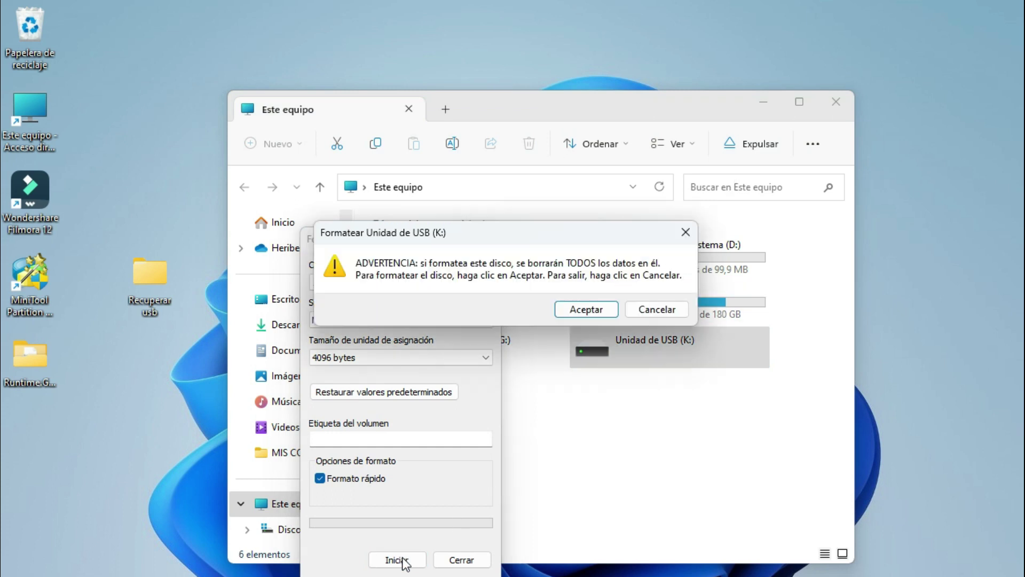
click(602, 312)
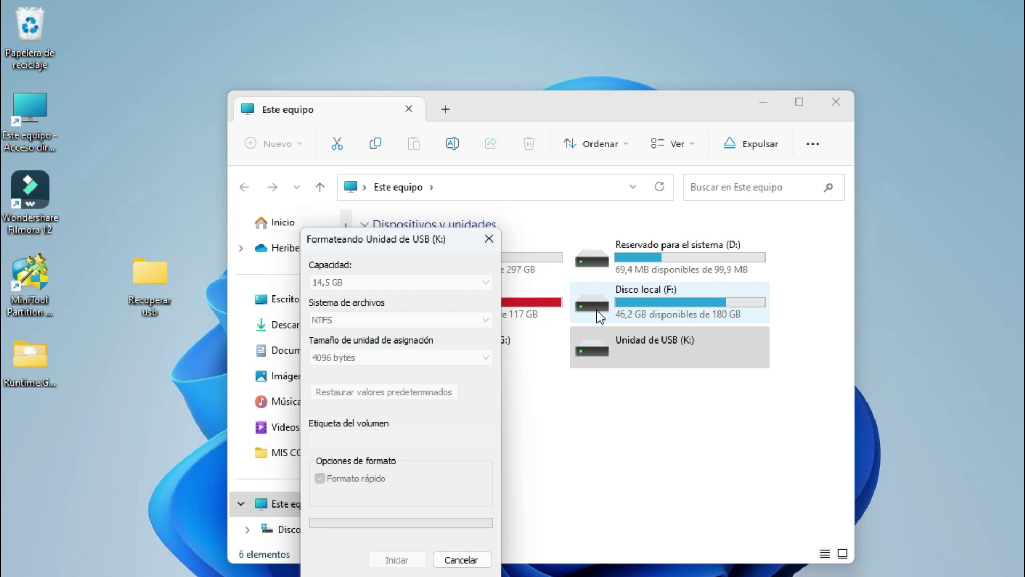
click(652, 304)
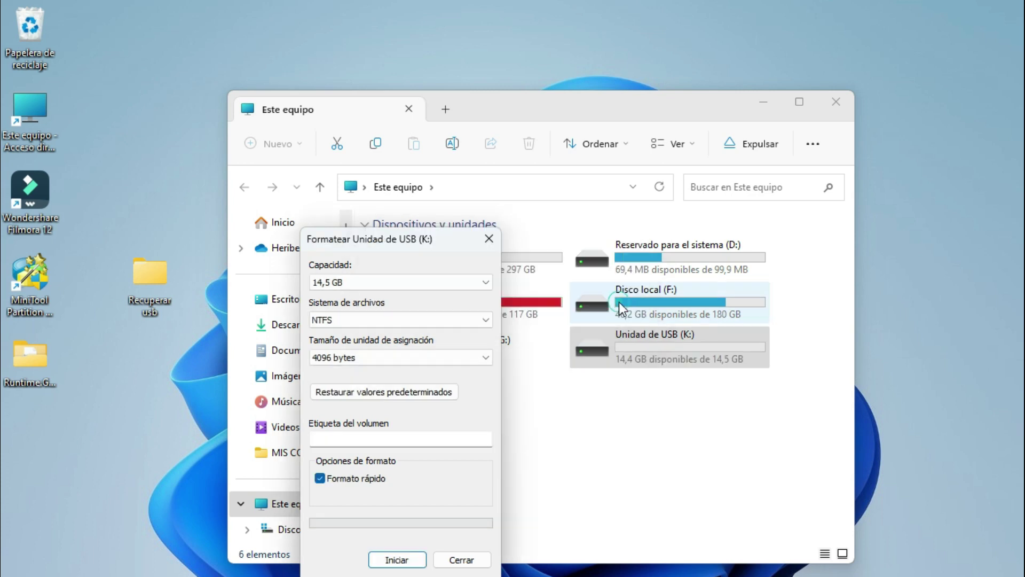
click(462, 560)
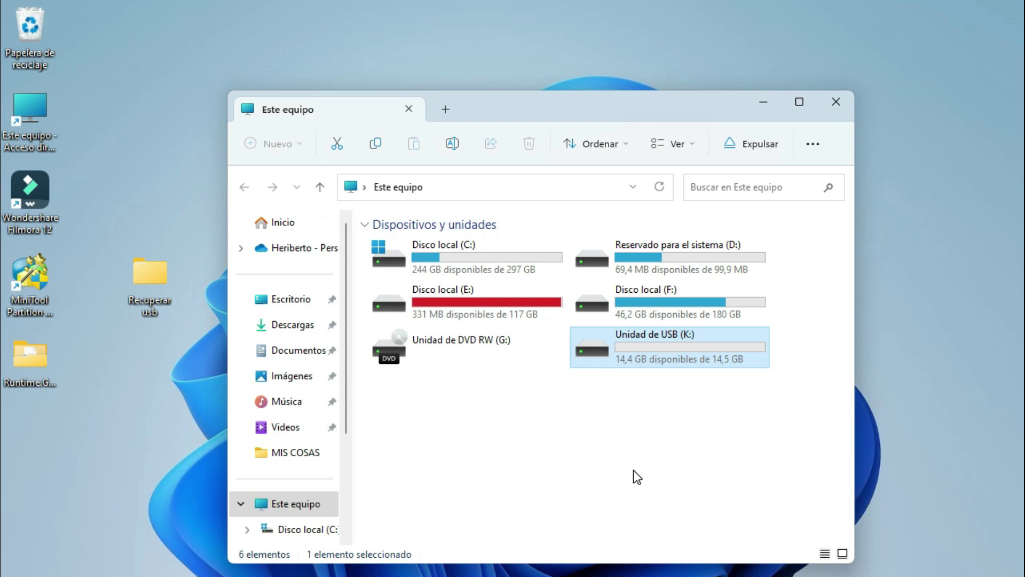
click(634, 471)
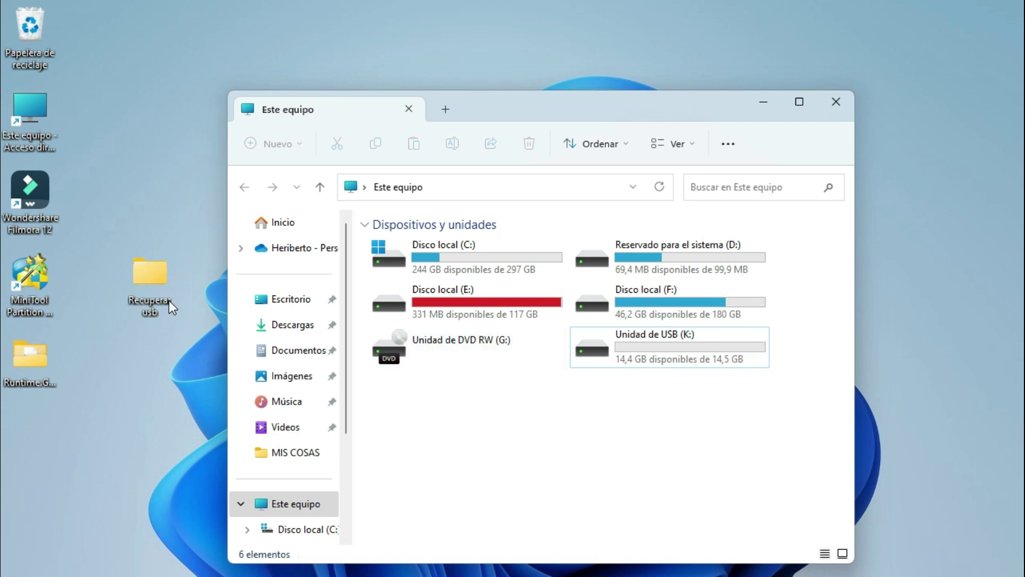
- Copy the Recuperar usb folder from the desktop onto the formatted USB drive (K:) and reopen the drive to check its contents
right_click(158, 275)
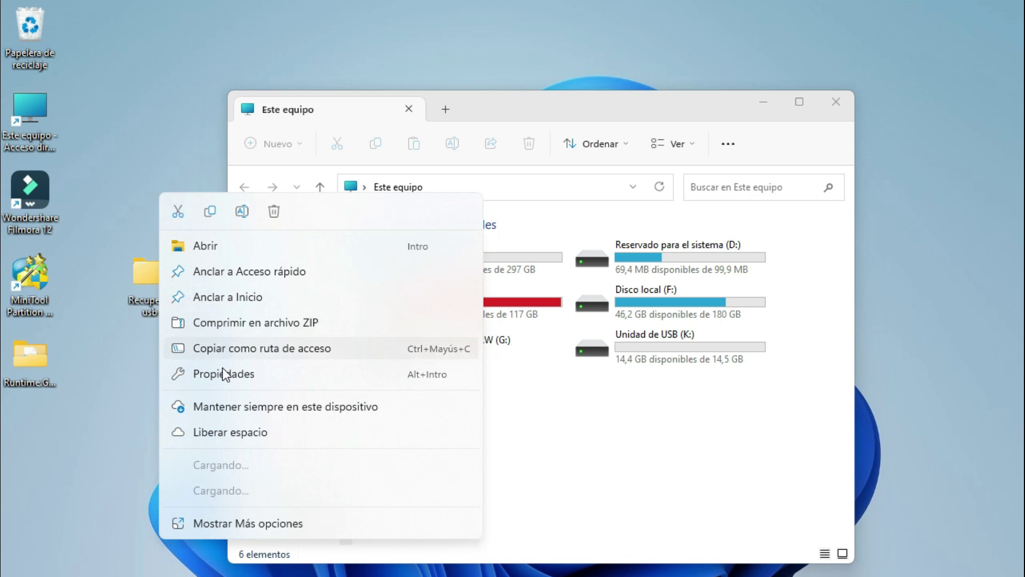
click(210, 214)
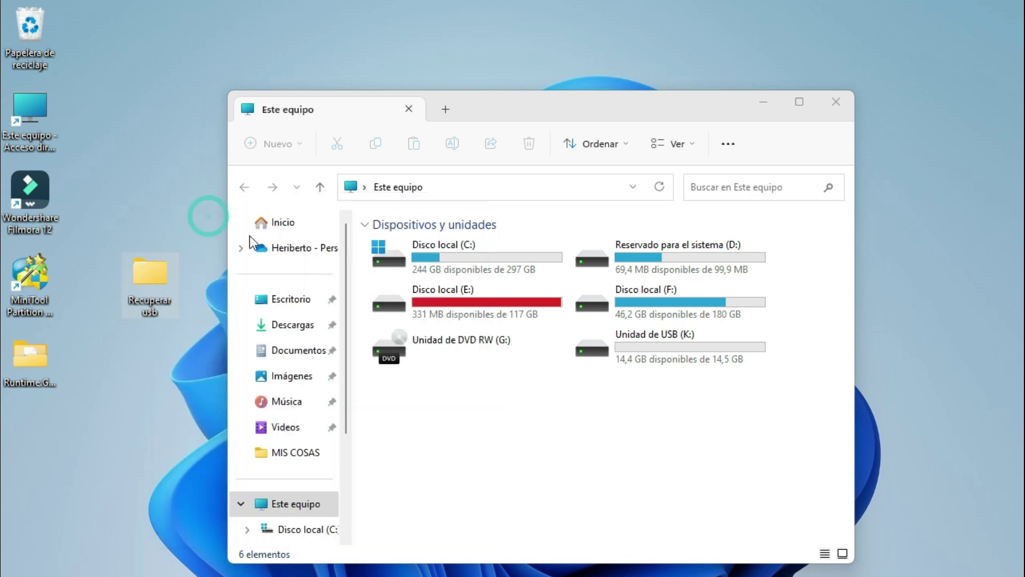
double_click(662, 345)
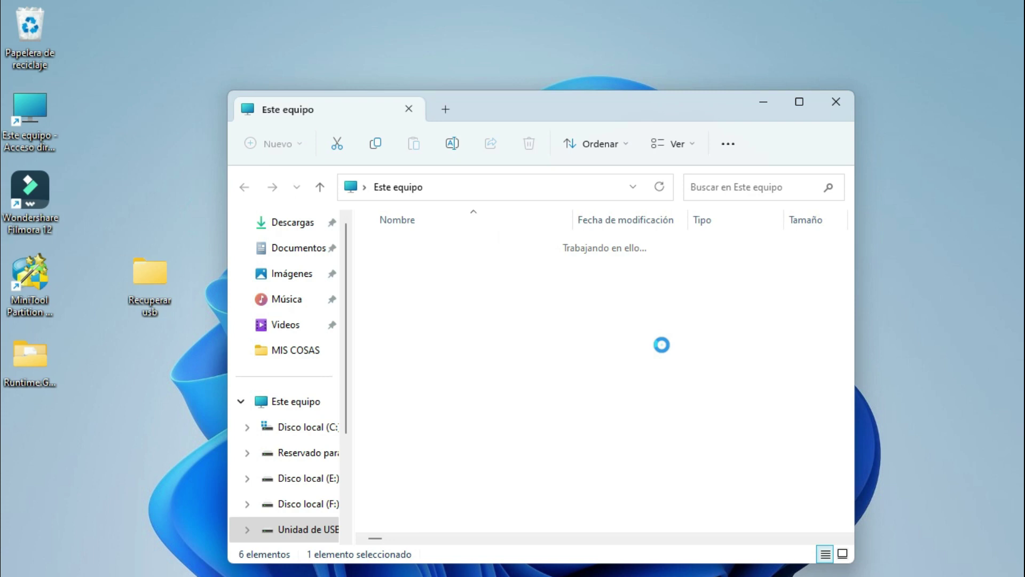
right_click(543, 346)
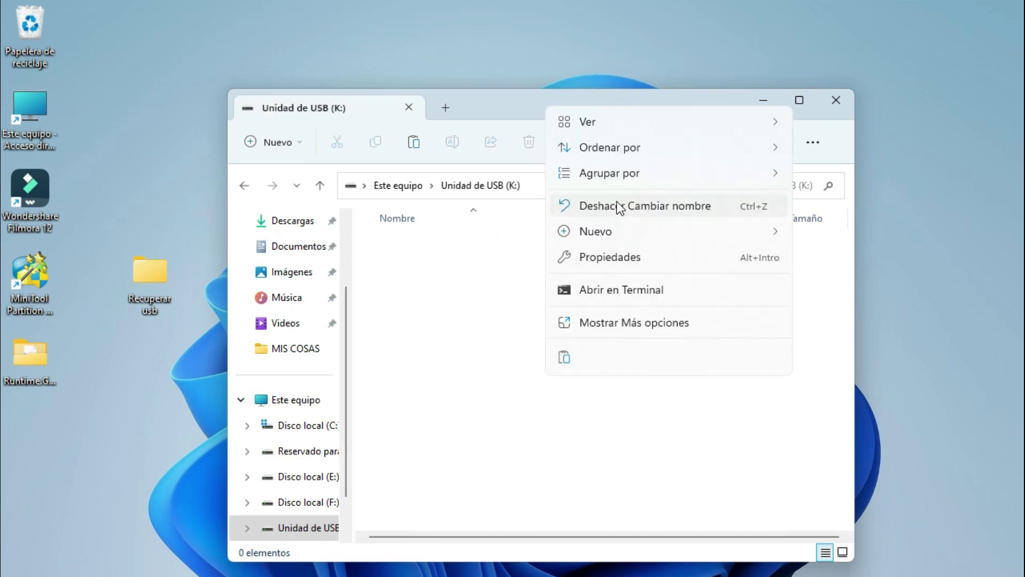
click(568, 359)
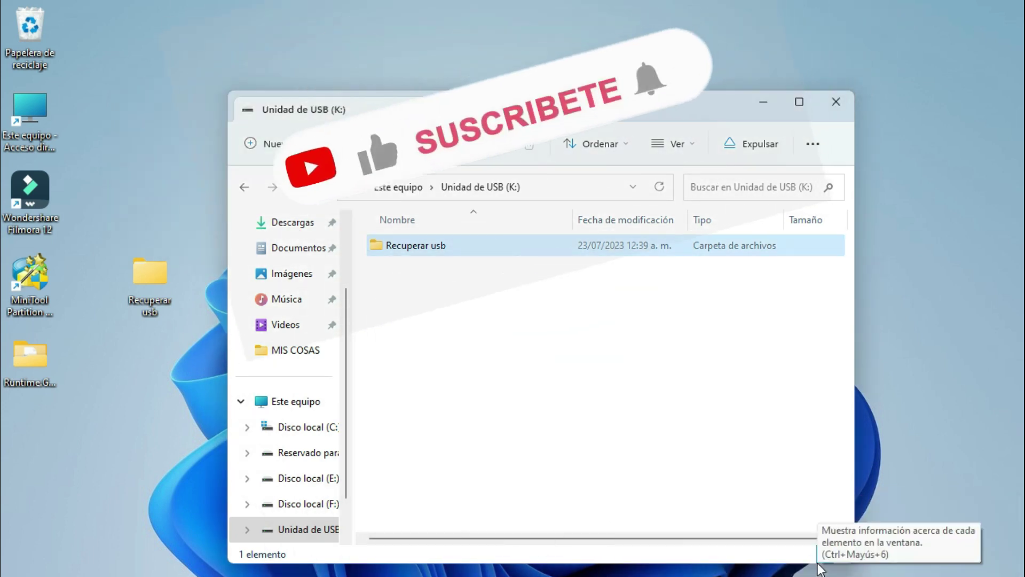
double_click(829, 245)
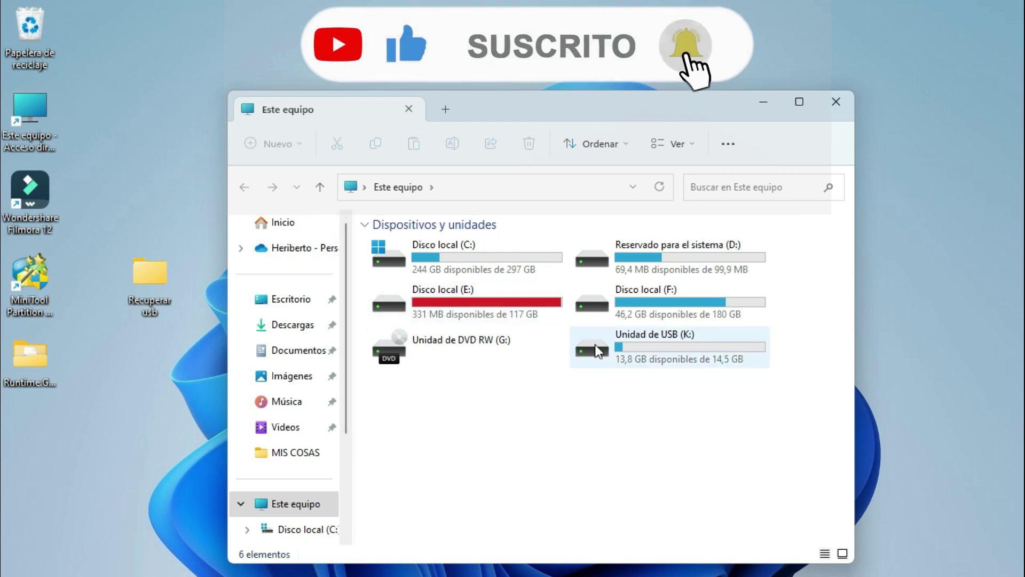
double_click(652, 343)
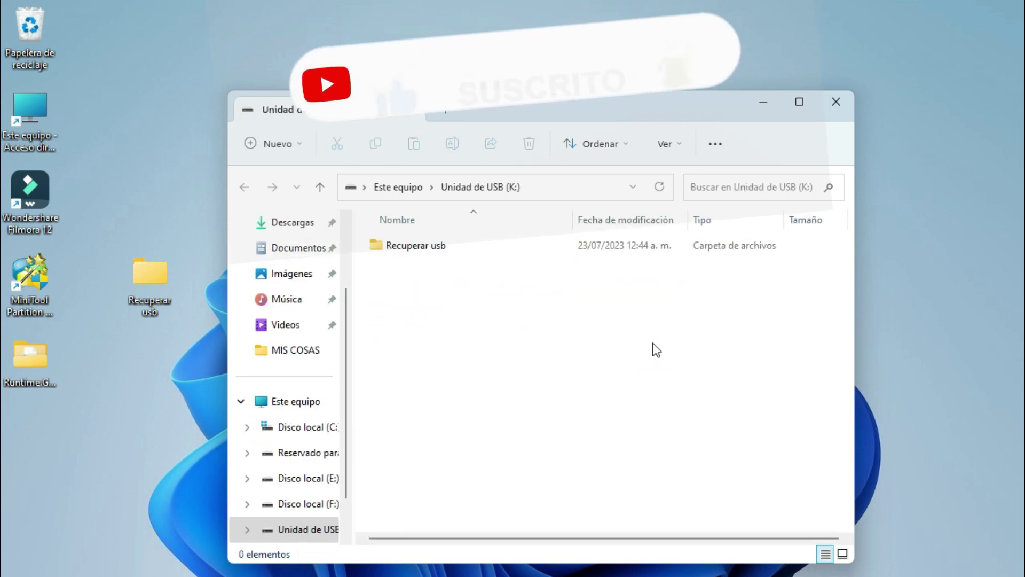